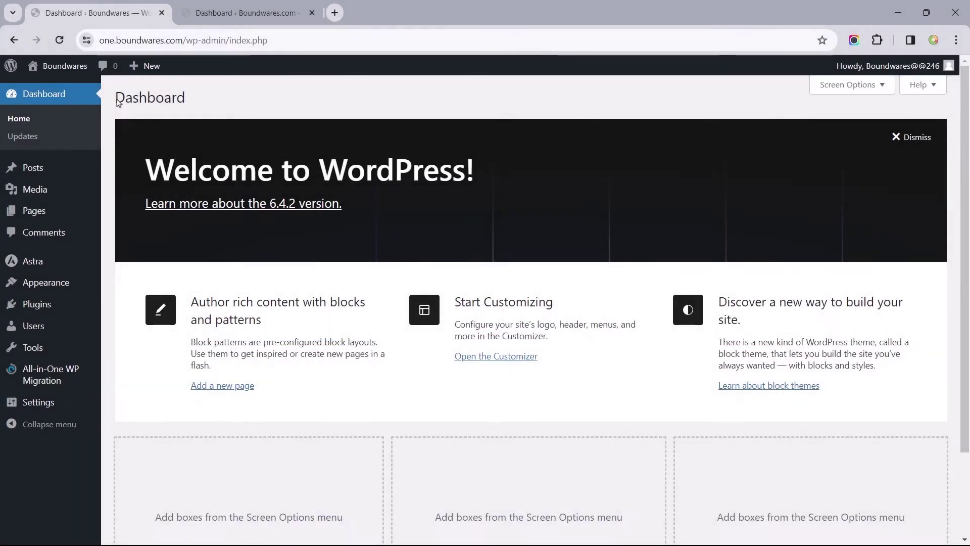
Point out the one.boundwares.com source address, then the boundwares.com destination dashboard's address.
click(290, 40)
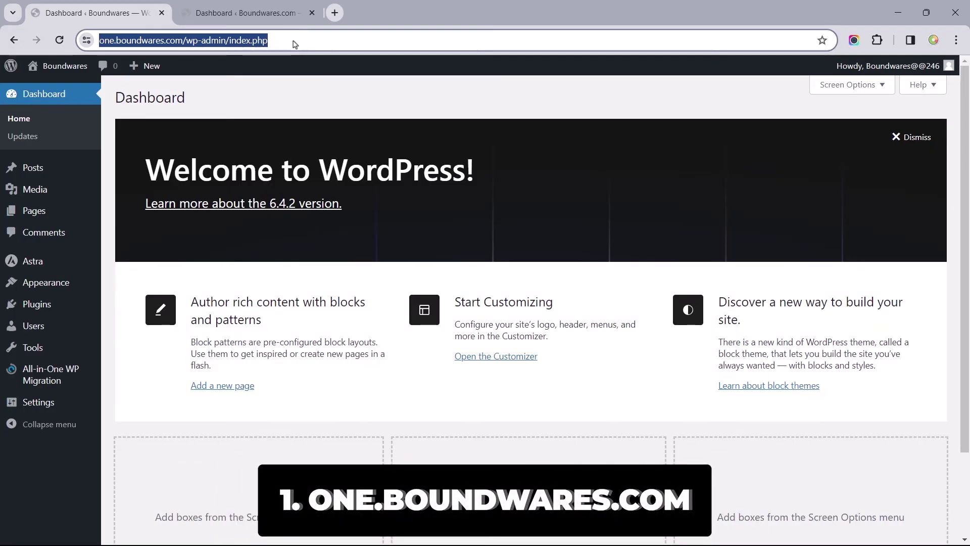
click(281, 13)
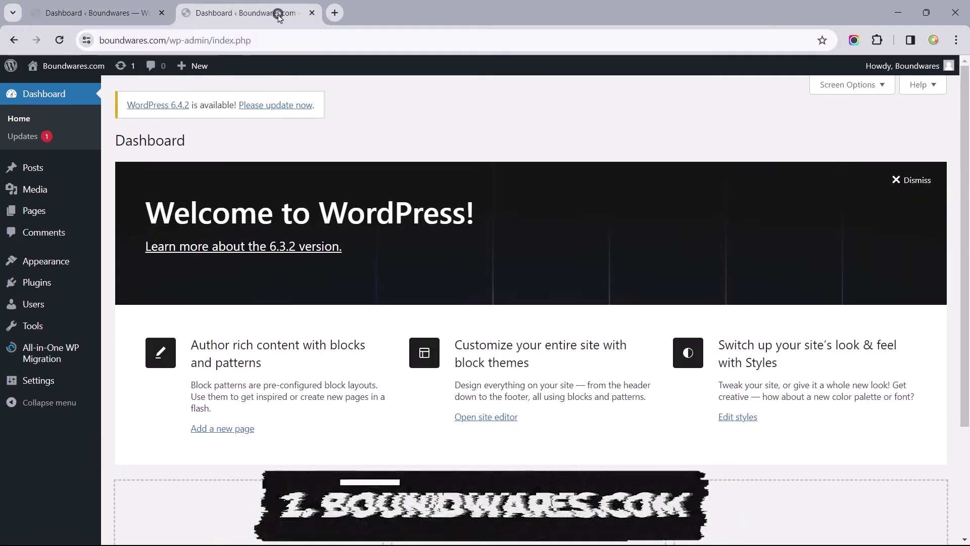
click(284, 40)
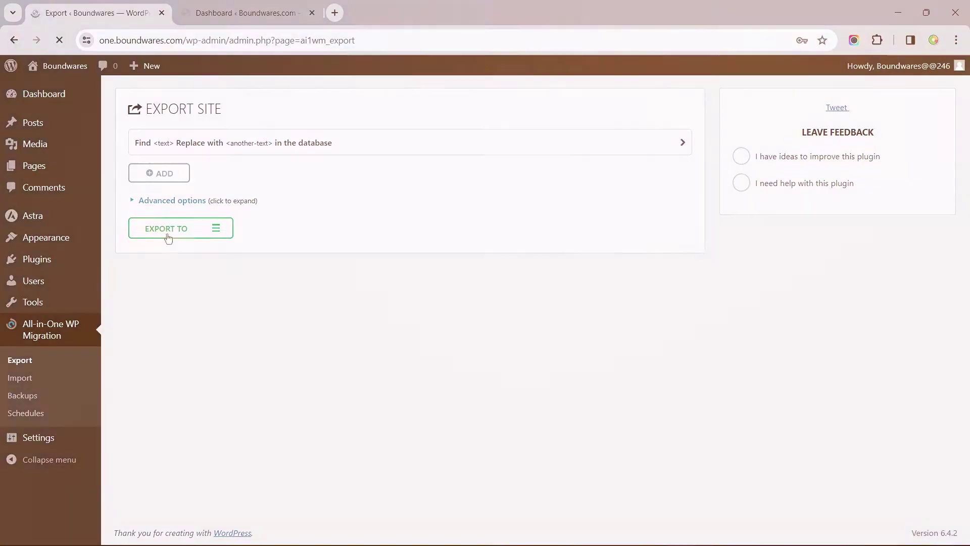
Export one.boundwares.com to a .wpress file and confirm it in the plugin's Backups list.
click(167, 228)
click(168, 252)
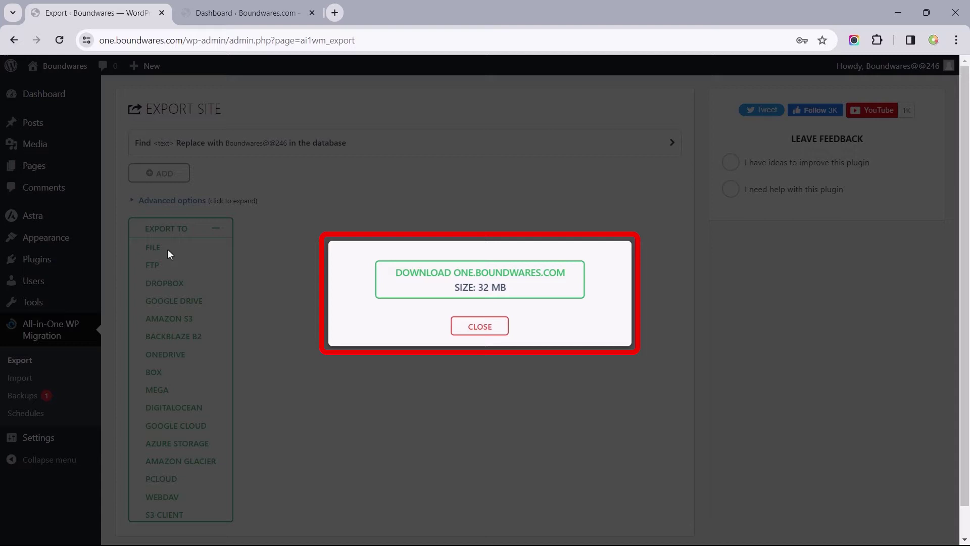
click(472, 329)
click(43, 399)
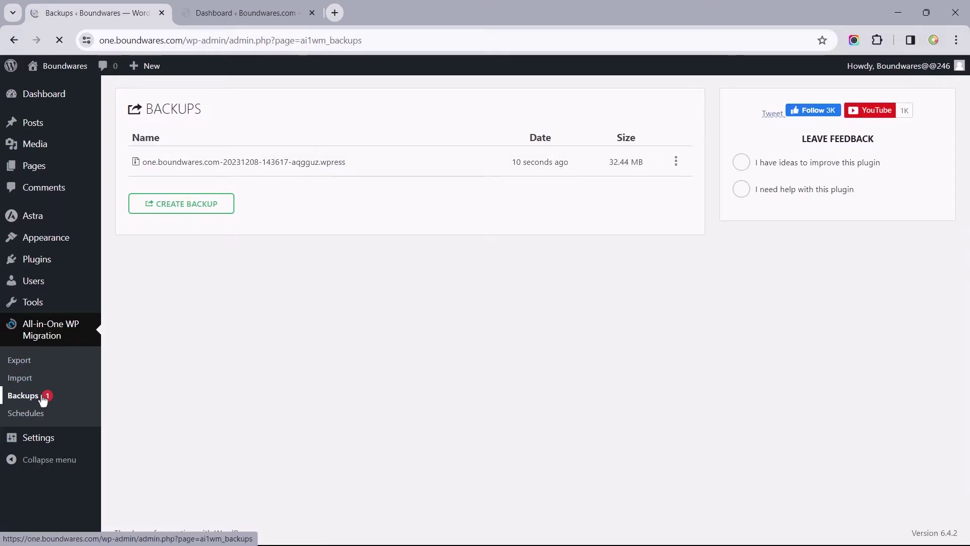
click(253, 14)
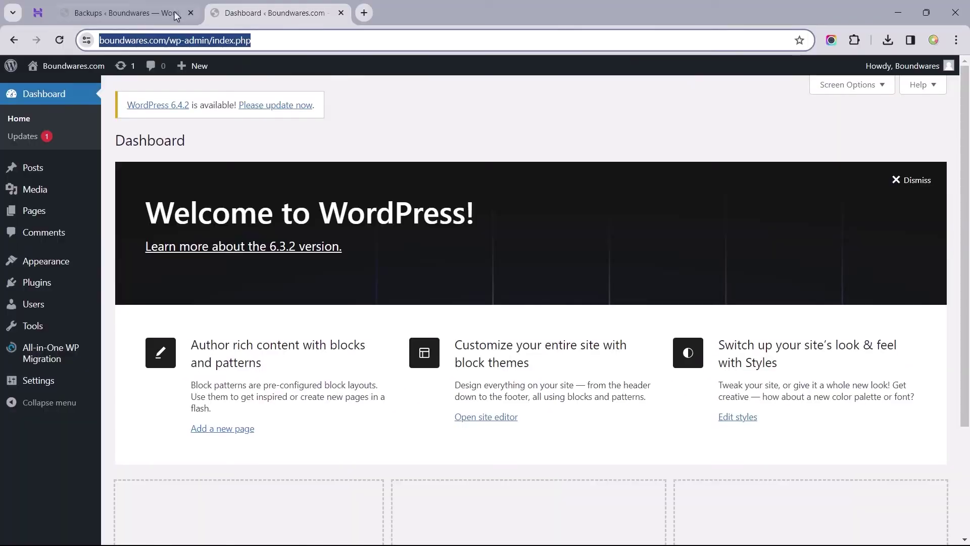
Open the File manager for boundwares.com from the Hostinger hosting dashboard.
click(39, 14)
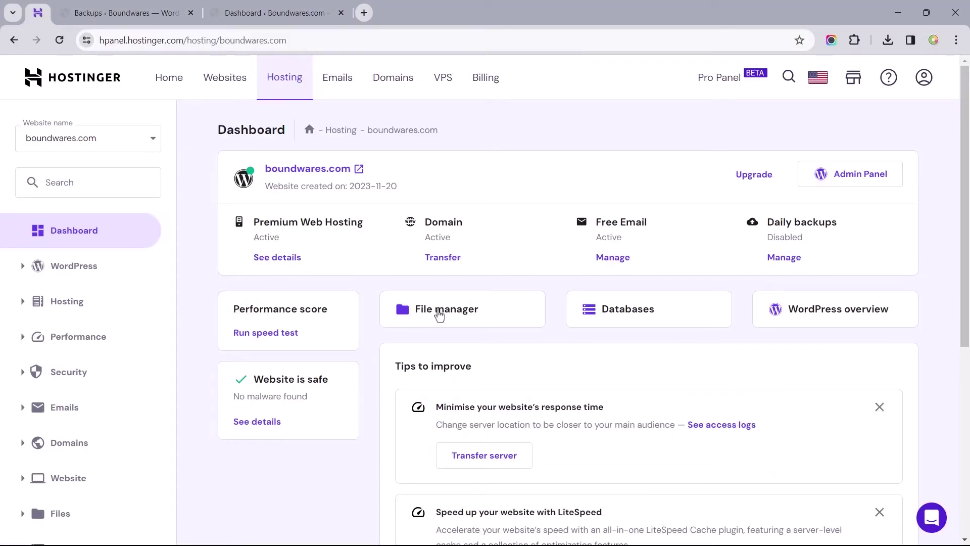
click(442, 314)
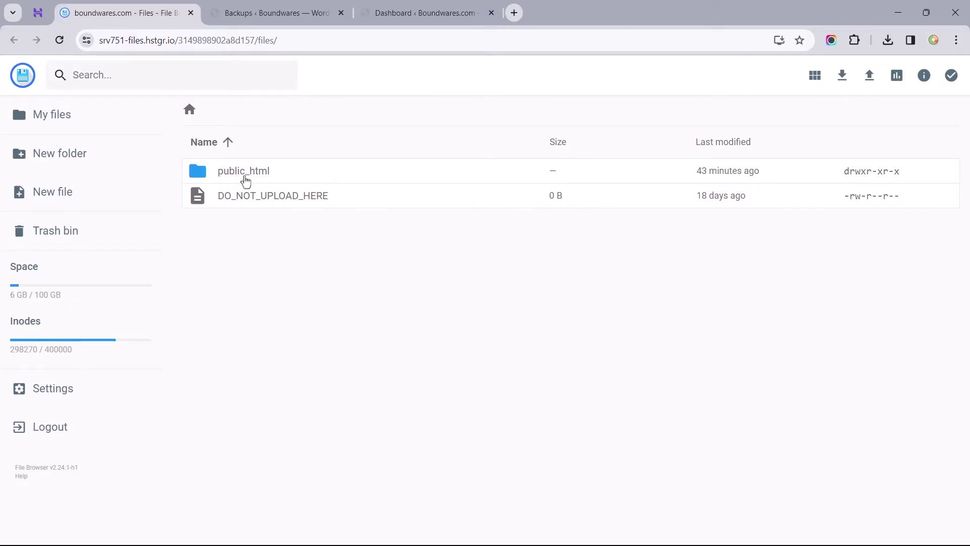
Navigate into public_html/wp-content/ai1wm-backups in the File Browser.
double_click(246, 180)
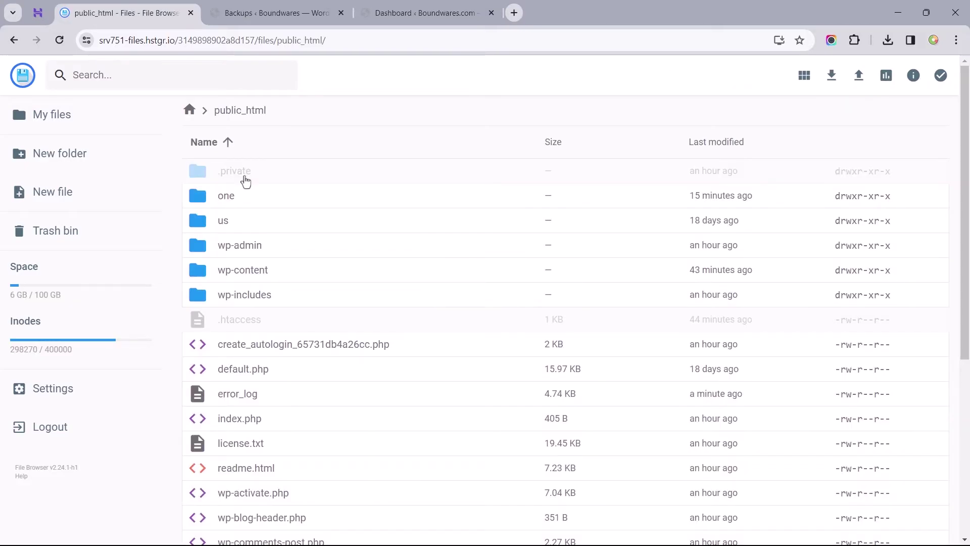
double_click(247, 271)
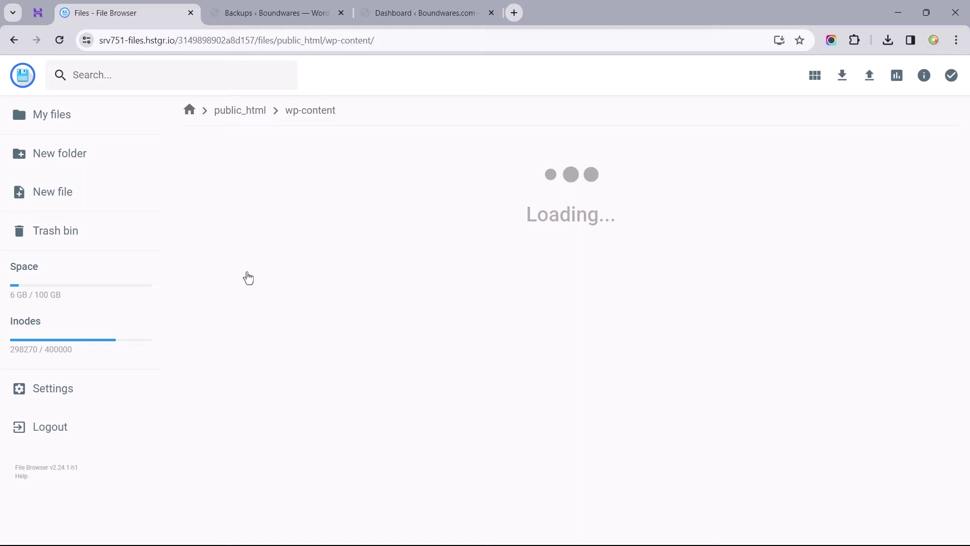
click(261, 182)
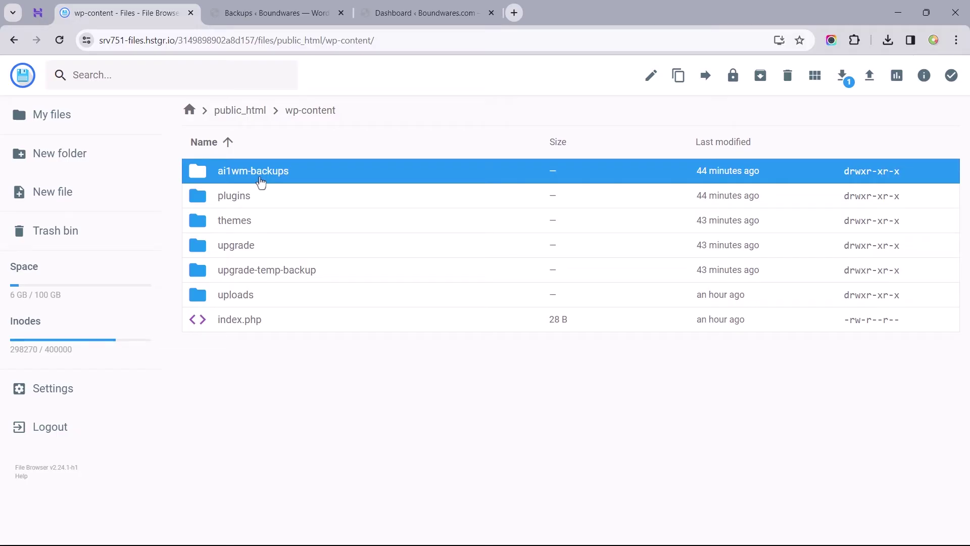
double_click(260, 181)
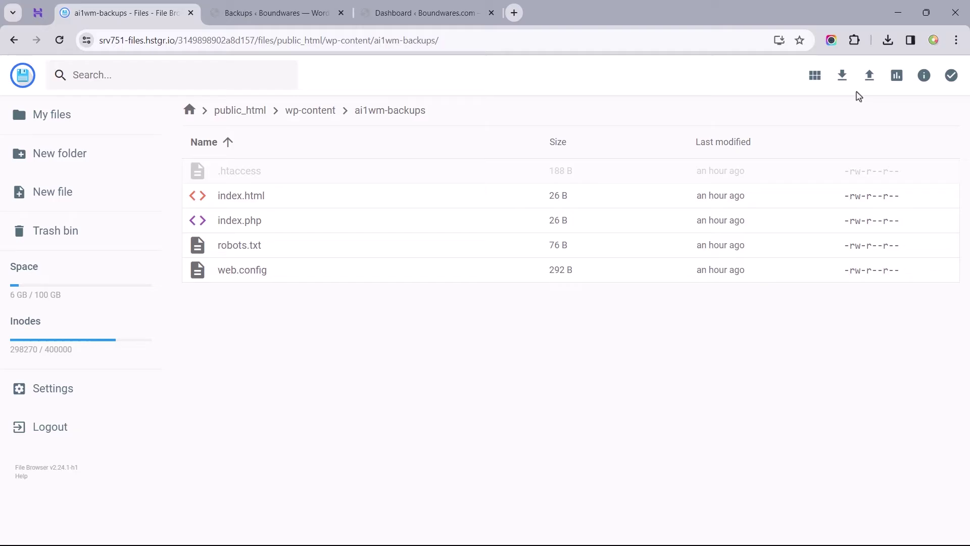
Upload the downloaded one.boundwares.com .wpress backup file into ai1wm-backups.
click(870, 81)
click(426, 328)
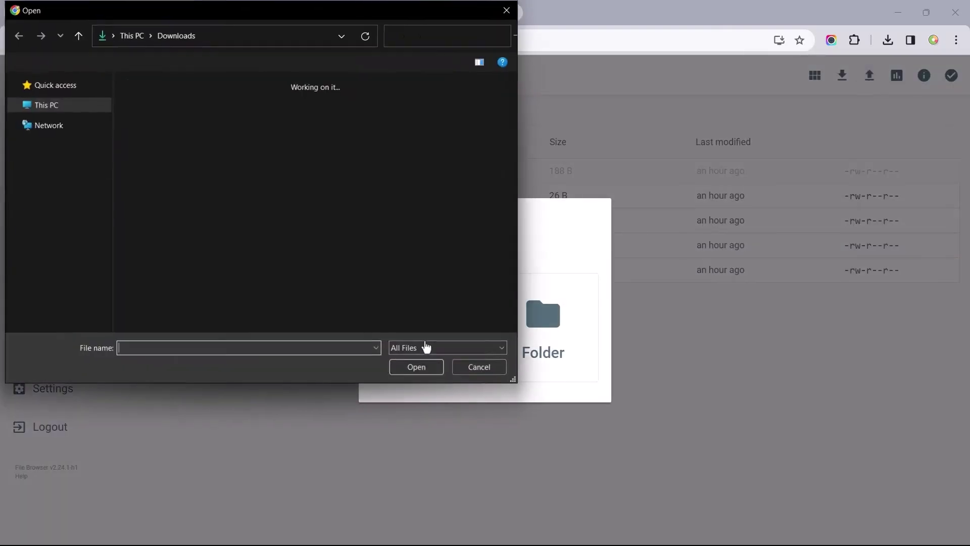
double_click(175, 144)
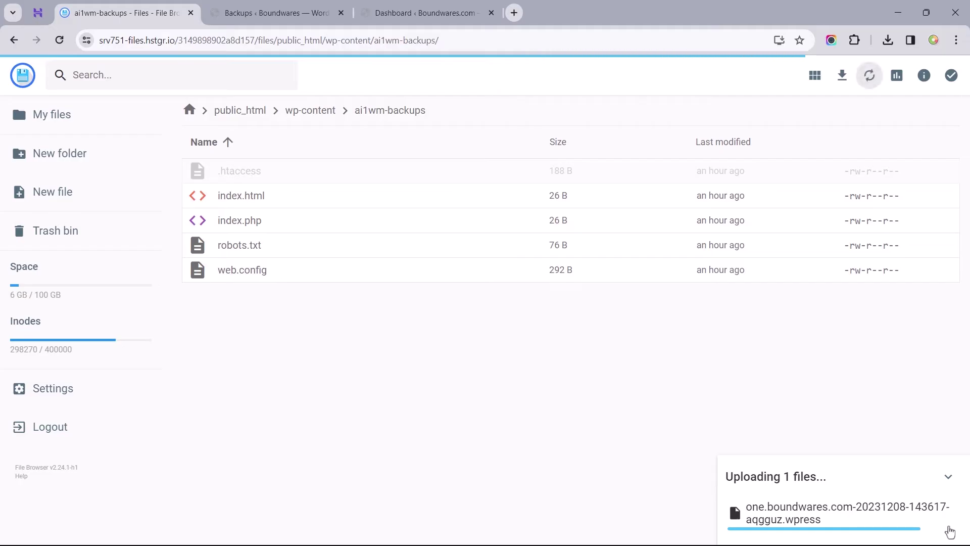
click(423, 249)
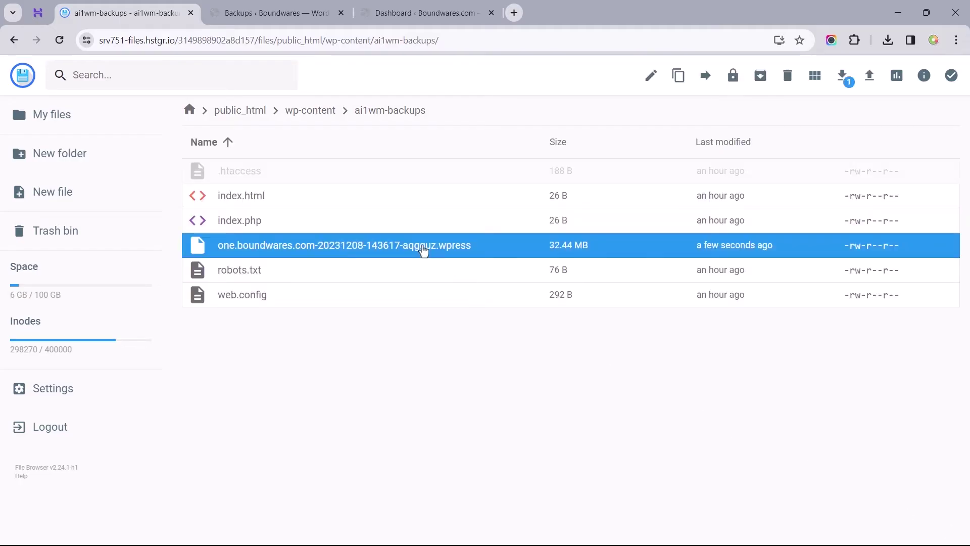
Open All-in-One WP Migration Backups on the boundwares.com dashboard.
click(424, 14)
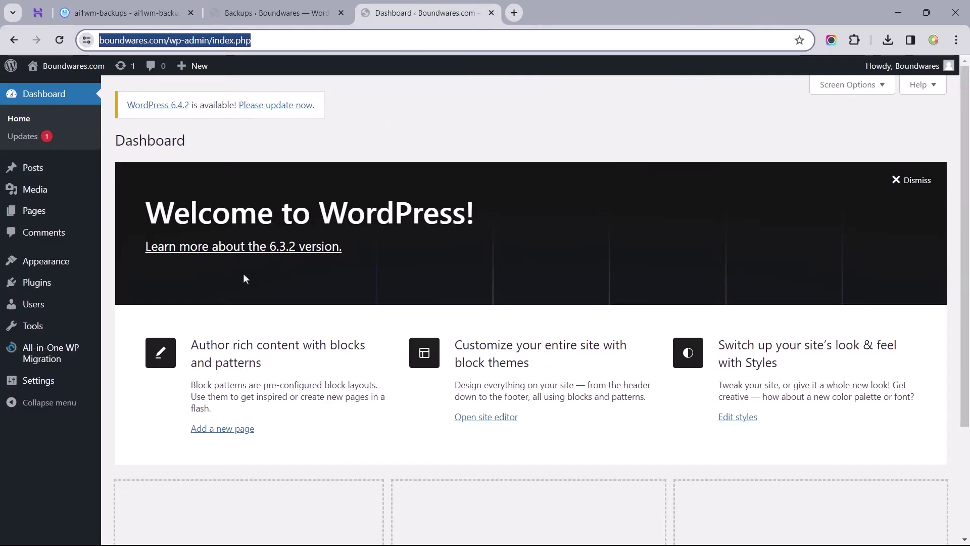
mouse_move(76, 353)
click(124, 387)
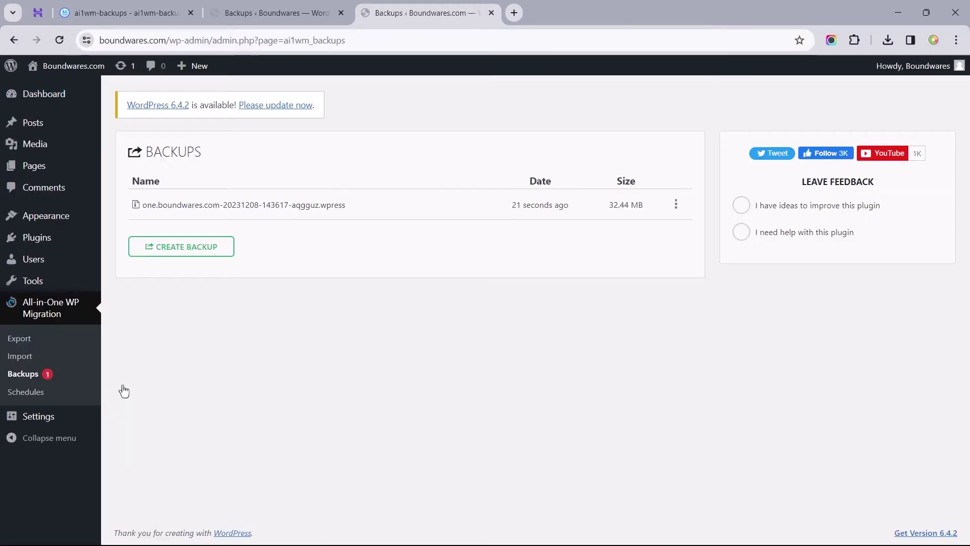
Try restoring the uploaded 32.44 MB backup and dismiss the paid-extension notice.
click(675, 206)
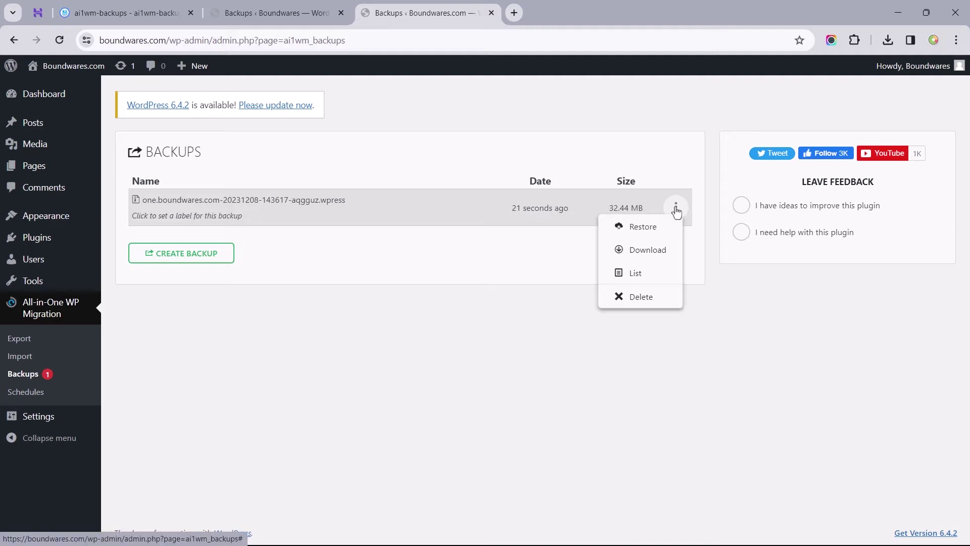
click(643, 228)
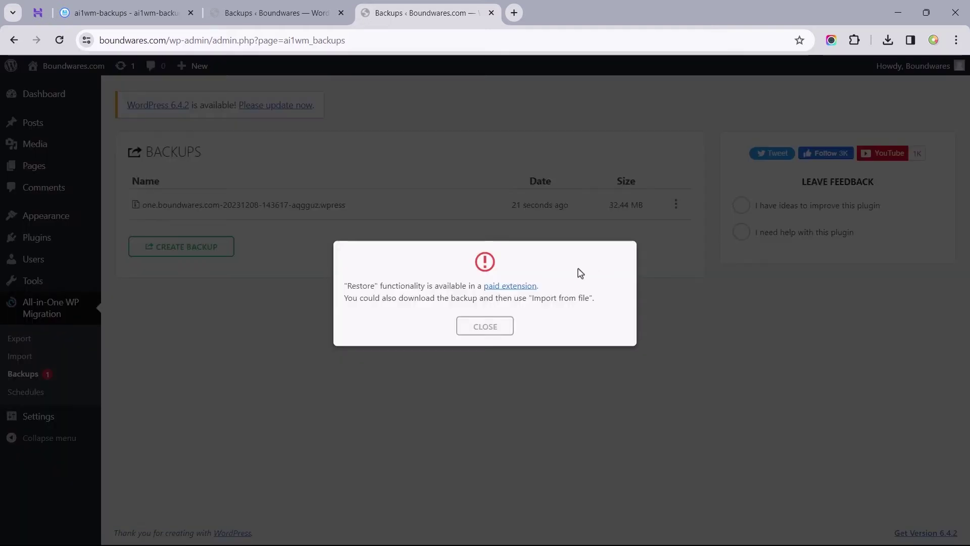
drag(542, 286, 483, 287)
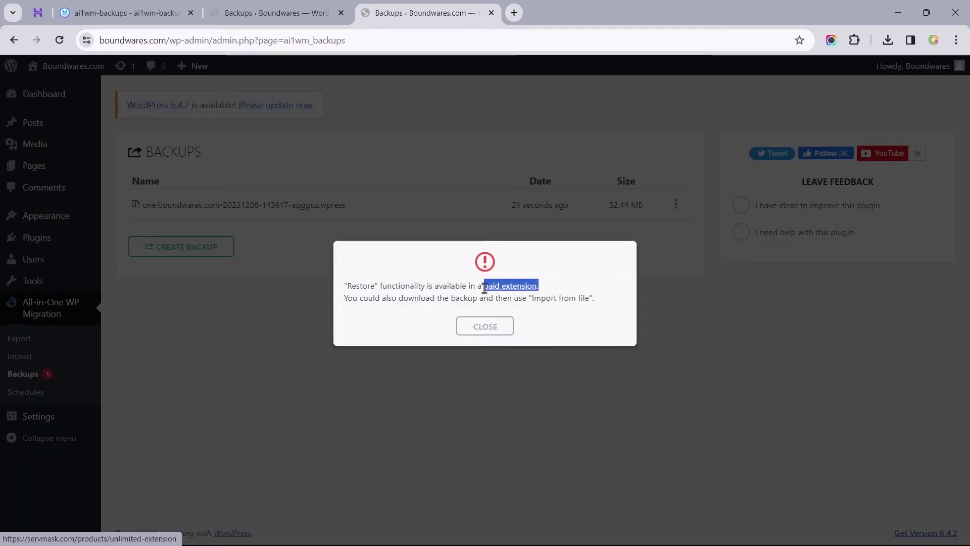
click(482, 323)
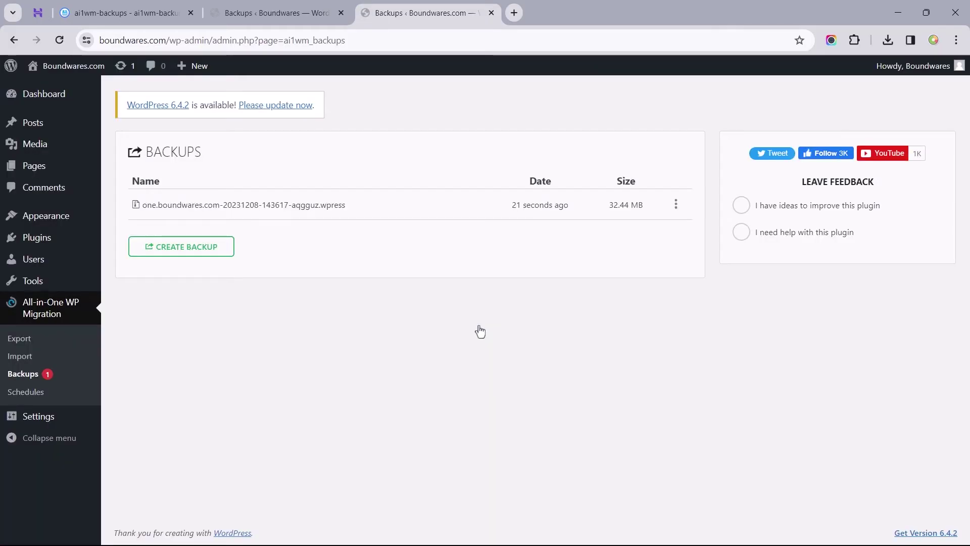
Install the all-in-one-wp-migration-6.7 zip, replacing the current plugin version.
mouse_move(79, 245)
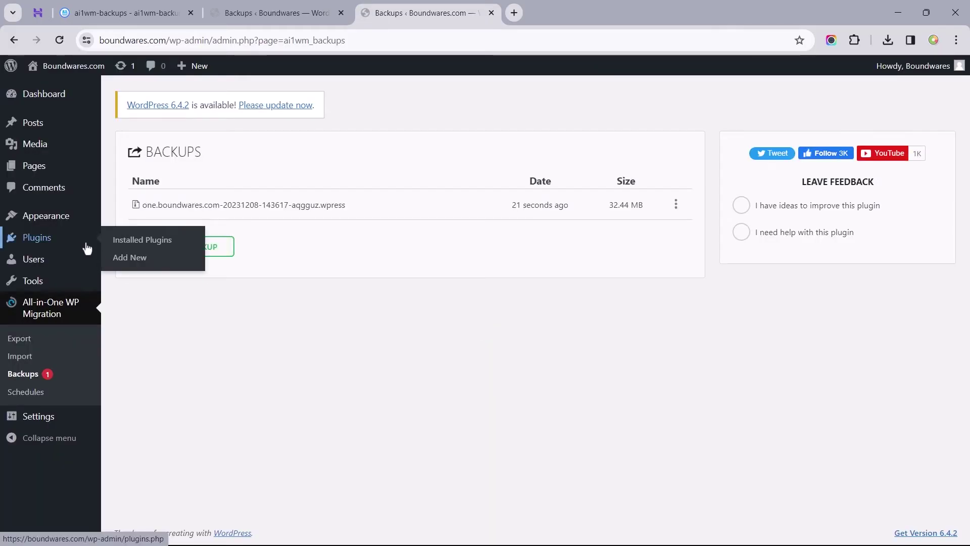
click(117, 258)
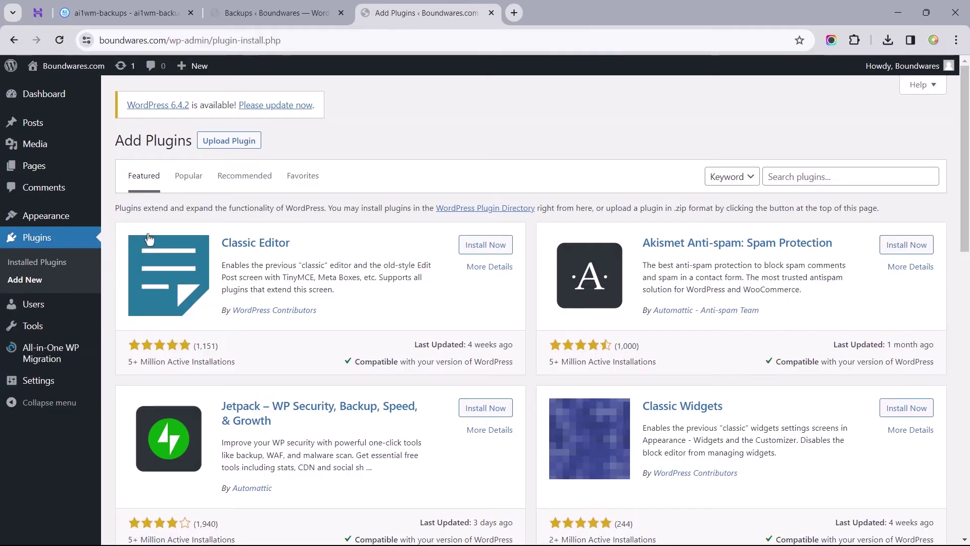
click(228, 141)
click(441, 255)
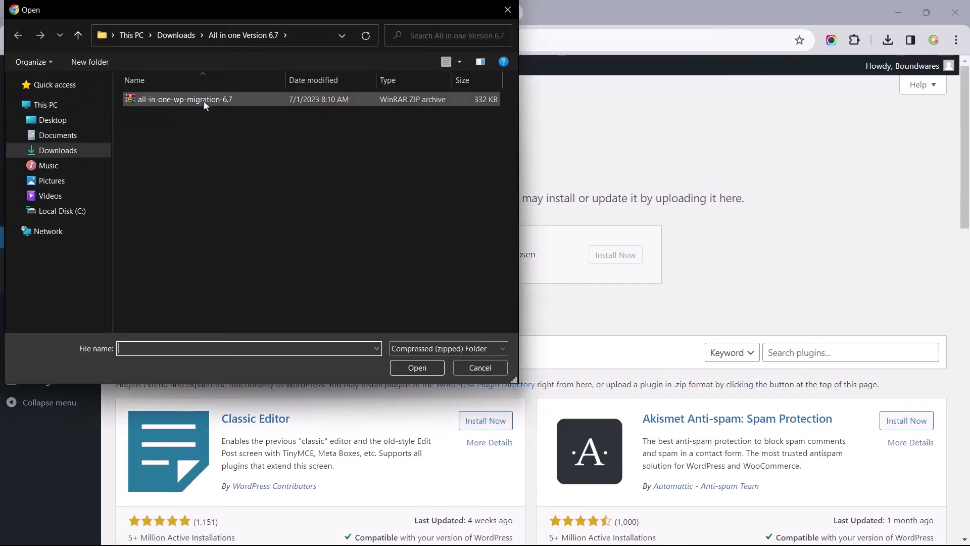
double_click(204, 104)
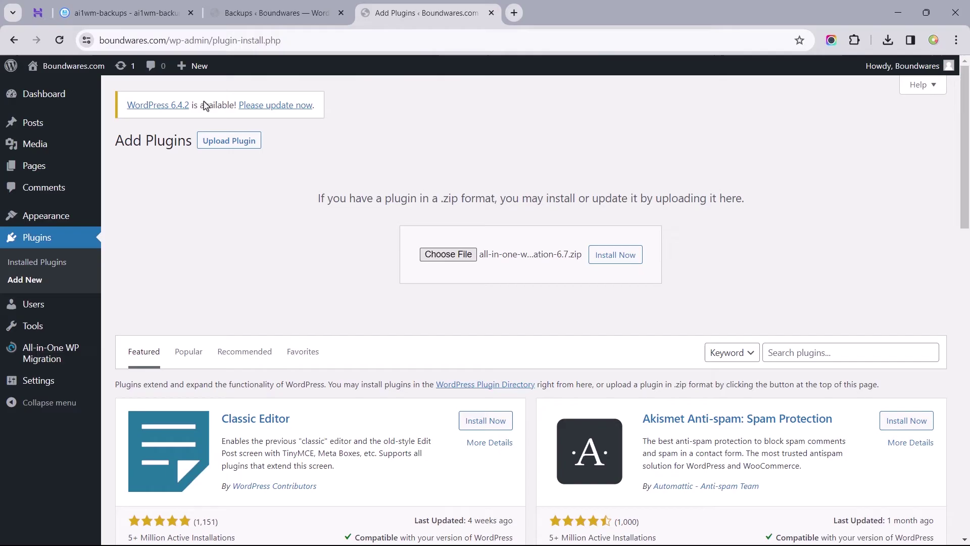
click(615, 257)
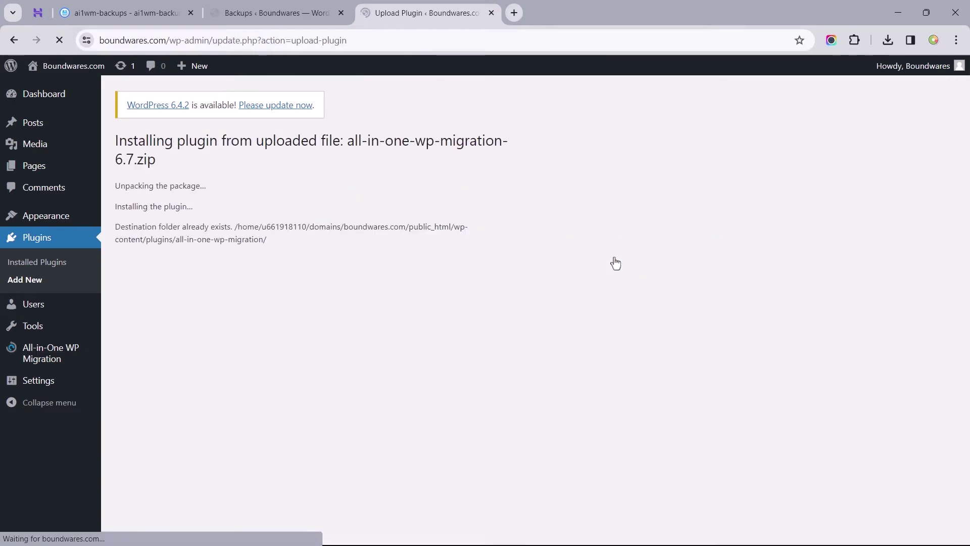
click(174, 465)
Restore the site from the listed .wpress backup, confirming the overwrite.
mouse_move(50, 353)
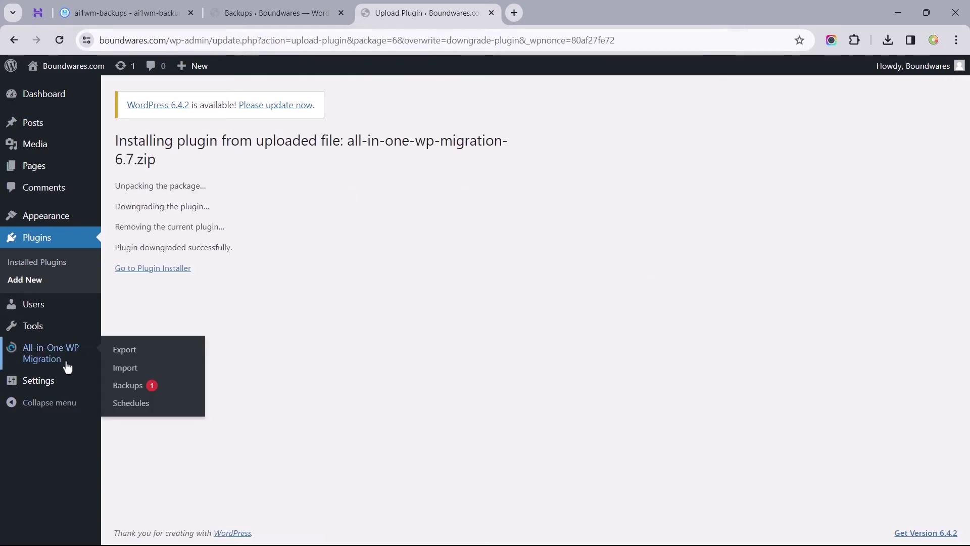
click(107, 382)
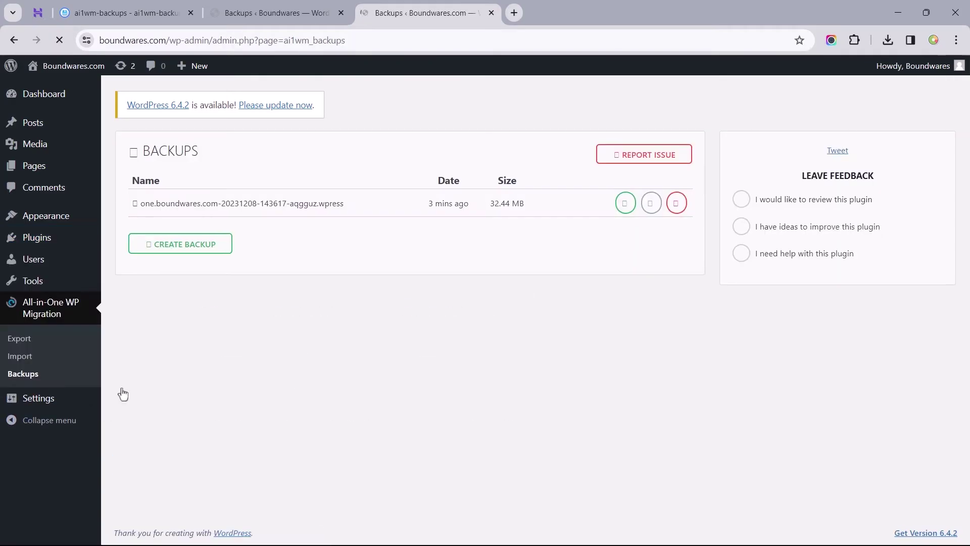
click(646, 204)
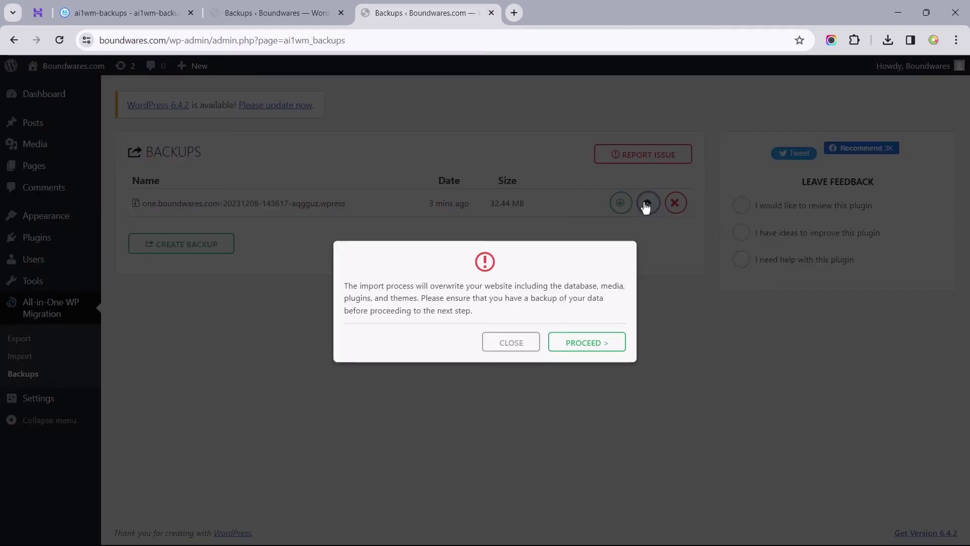
click(583, 346)
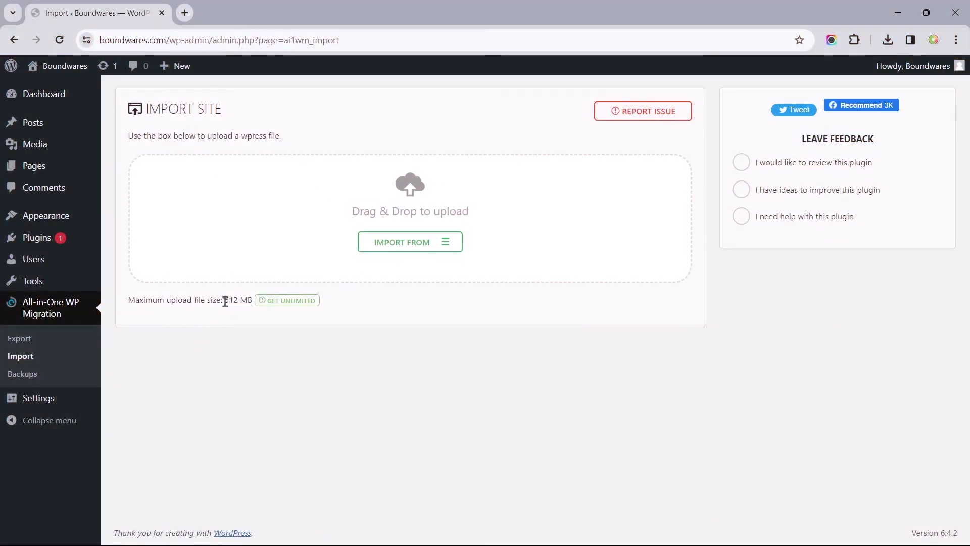
Open All-in-One WP Migration's constants.php in the Plugin File Editor.
drag(225, 300, 251, 302)
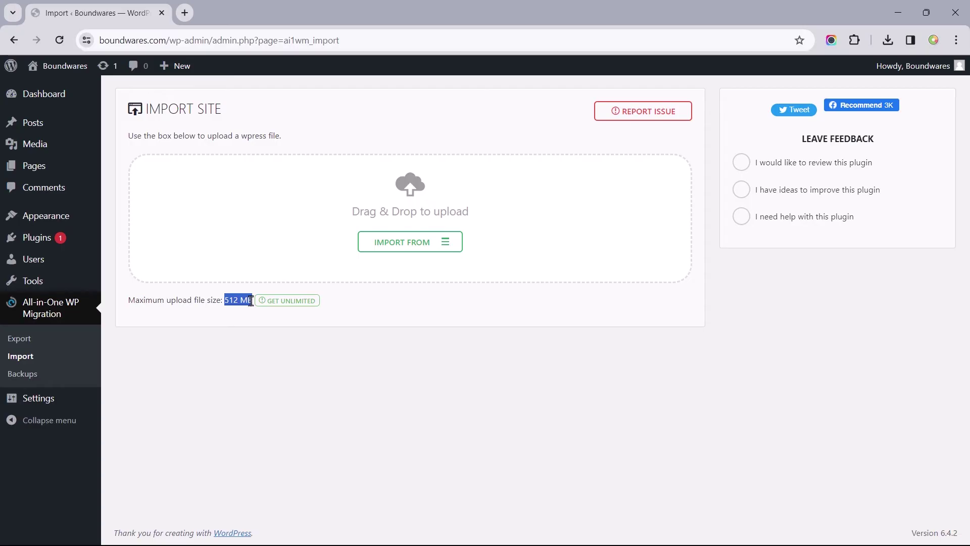
mouse_move(96, 294)
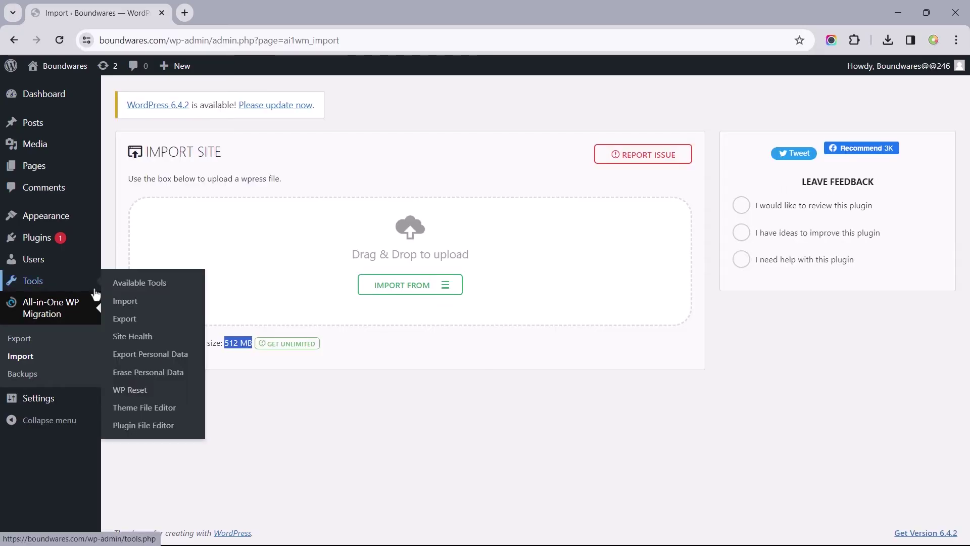
middle_click(133, 427)
key(ctrl+Tab)
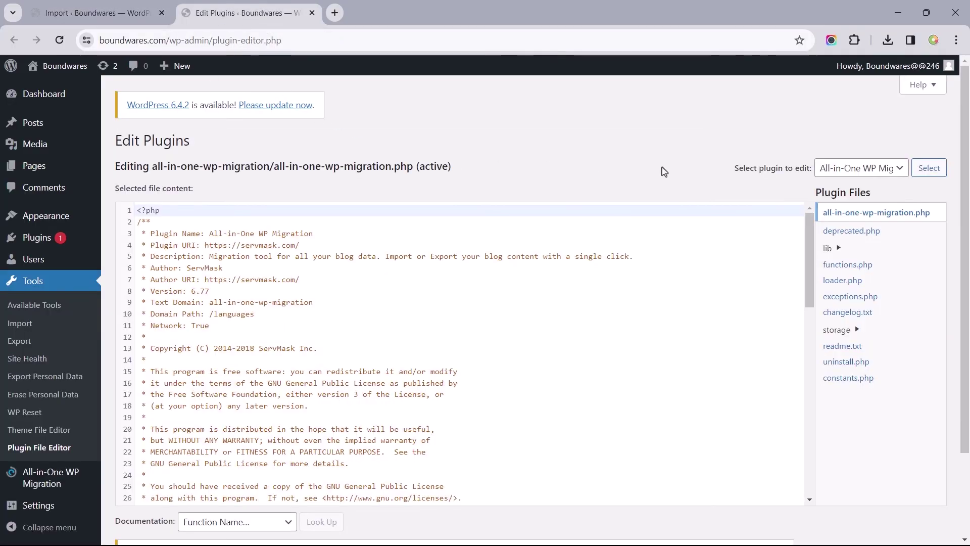
click(824, 160)
click(831, 172)
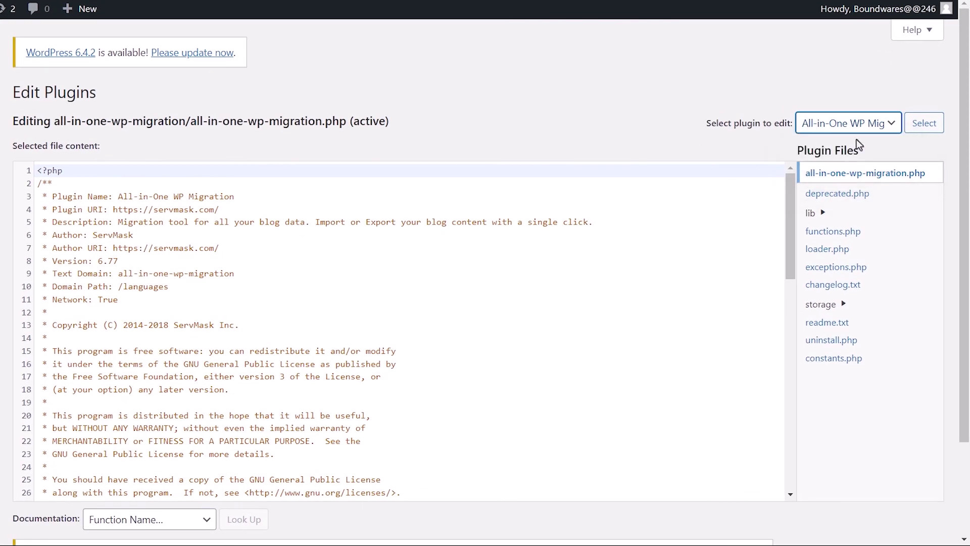
click(918, 129)
click(828, 361)
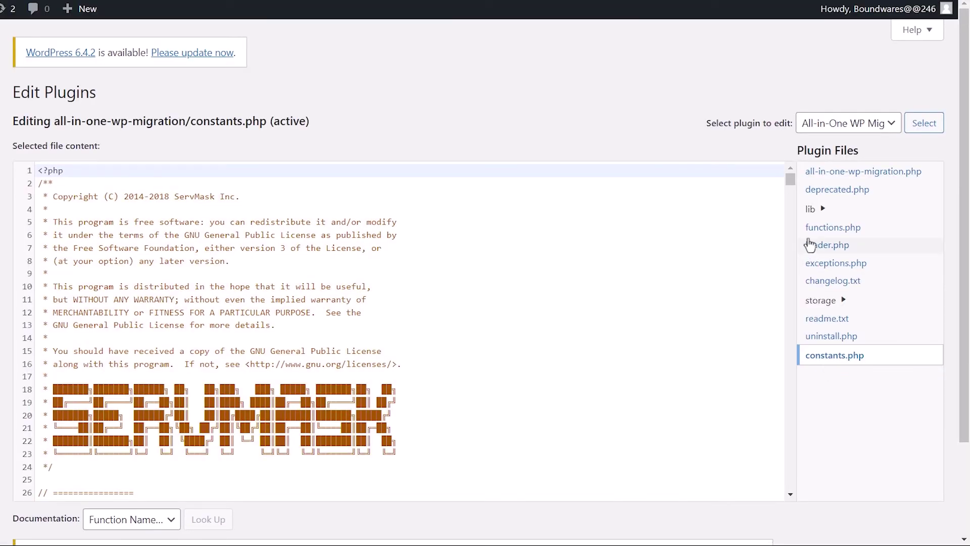
Find 'Max File Size', change 2 << 28 to 2 << 40, and save constants.php.
drag(789, 184, 789, 273)
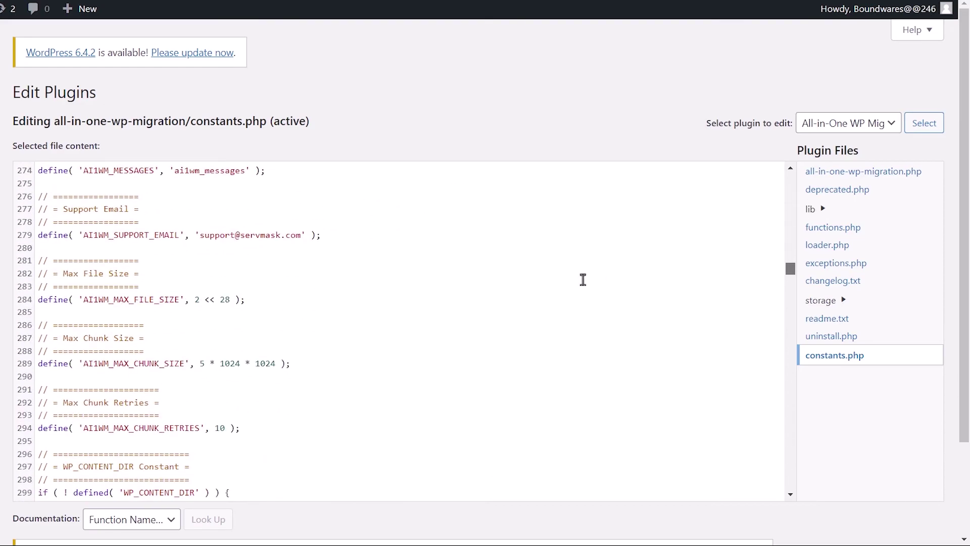
click(272, 301)
key(ctrl+f)
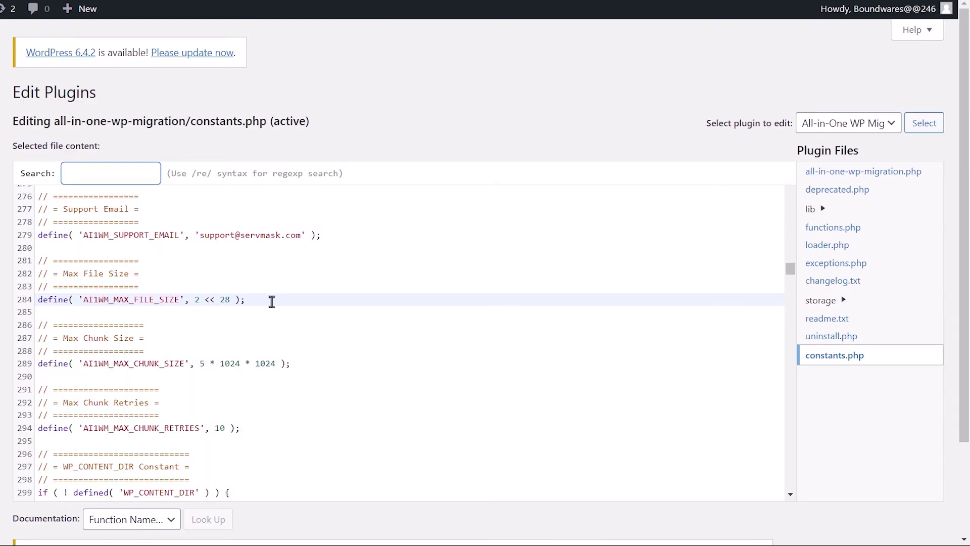
text(Max File Size)
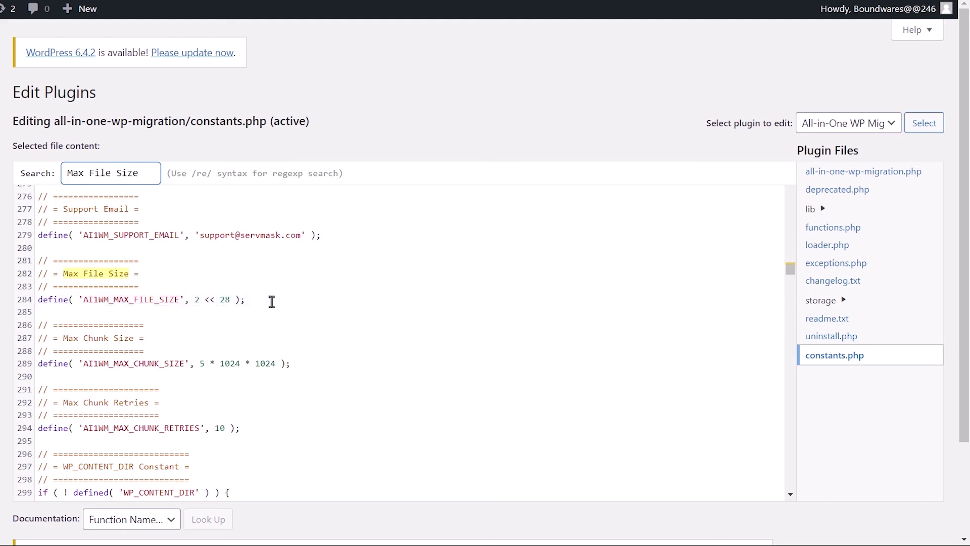
drag(229, 300, 220, 301)
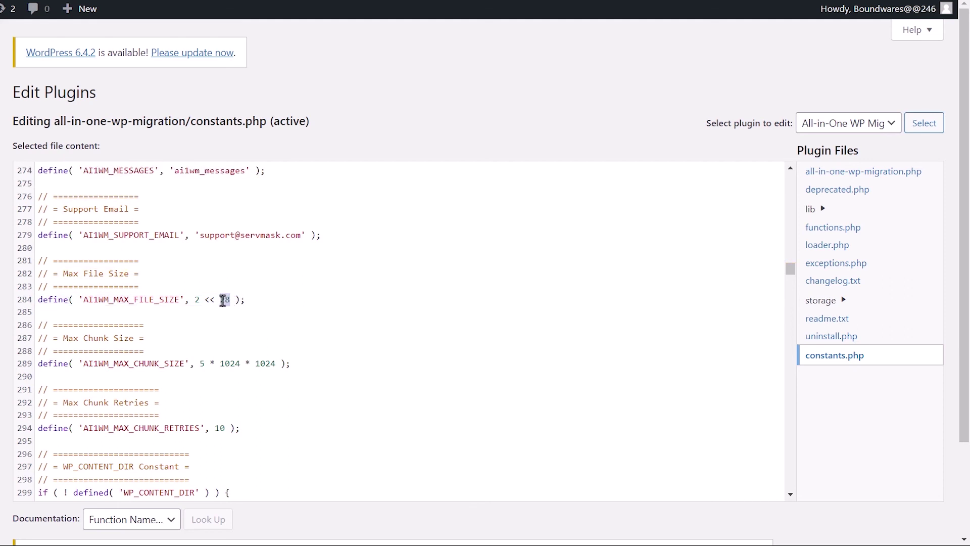
text(40)
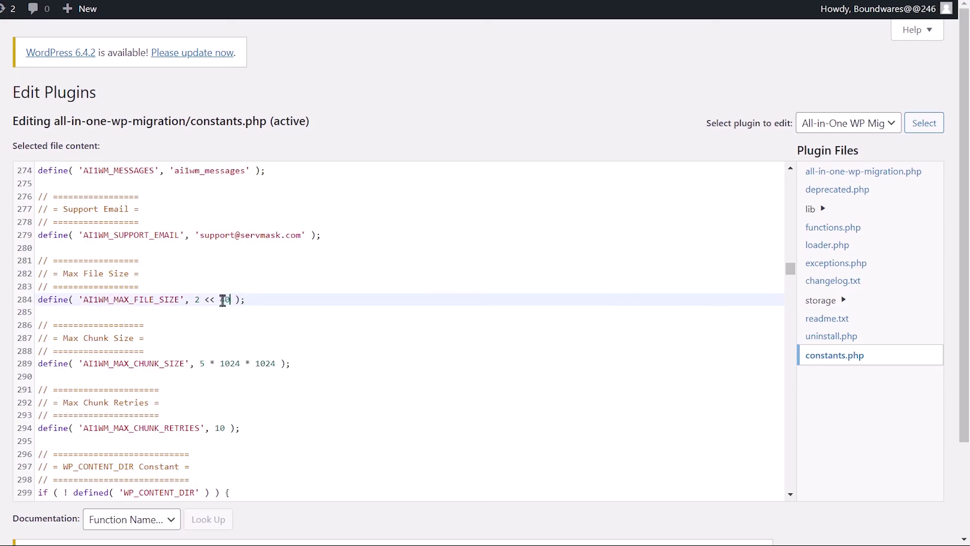
click(41, 513)
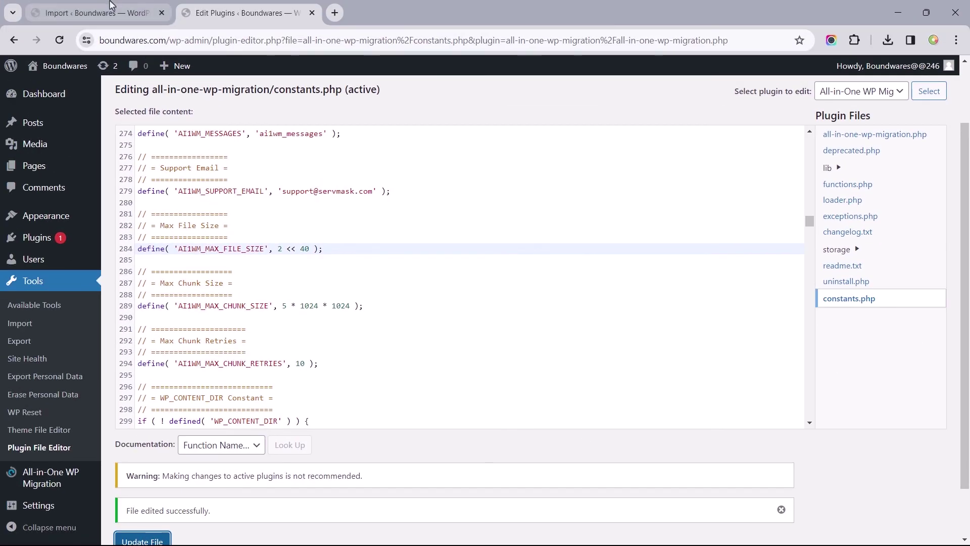
click(112, 5)
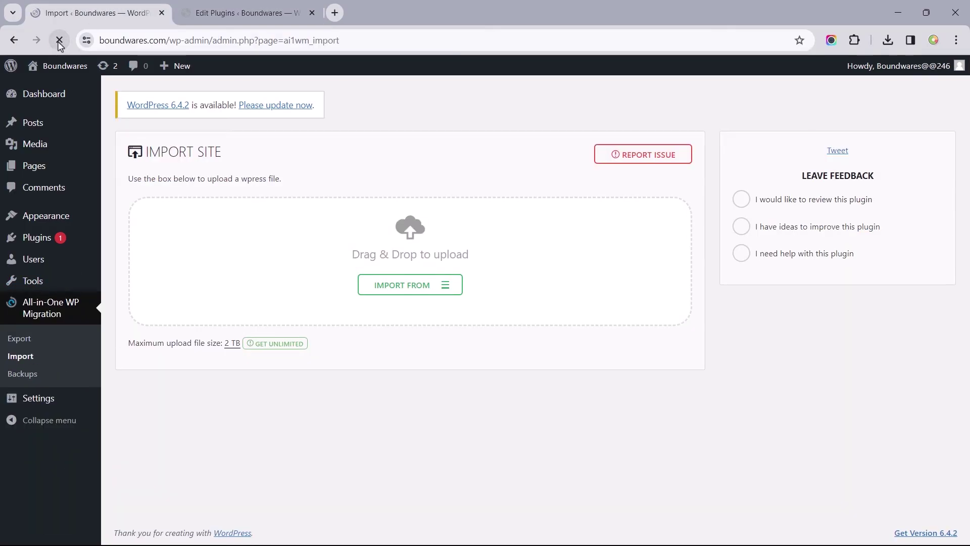
Check the Import page's maximum upload file size now reads 2 TB.
click(242, 359)
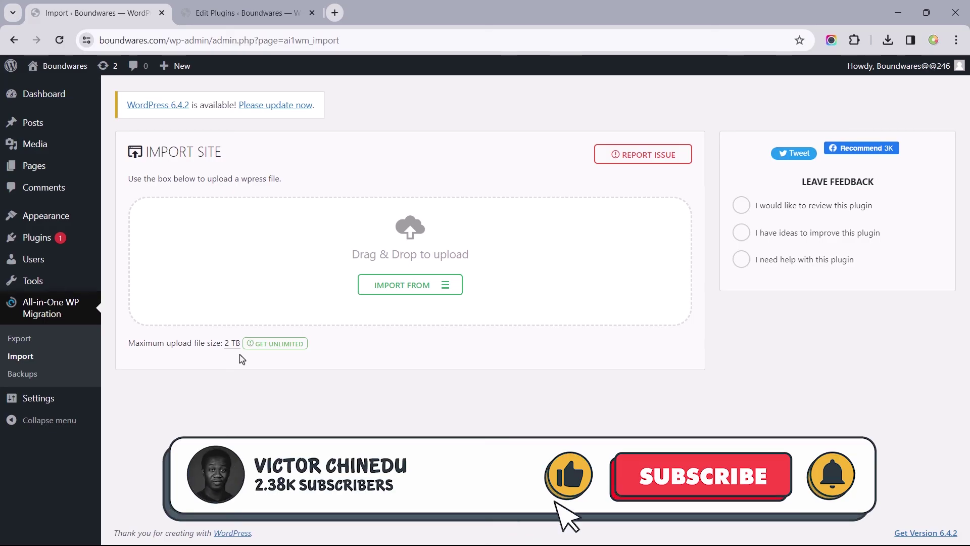